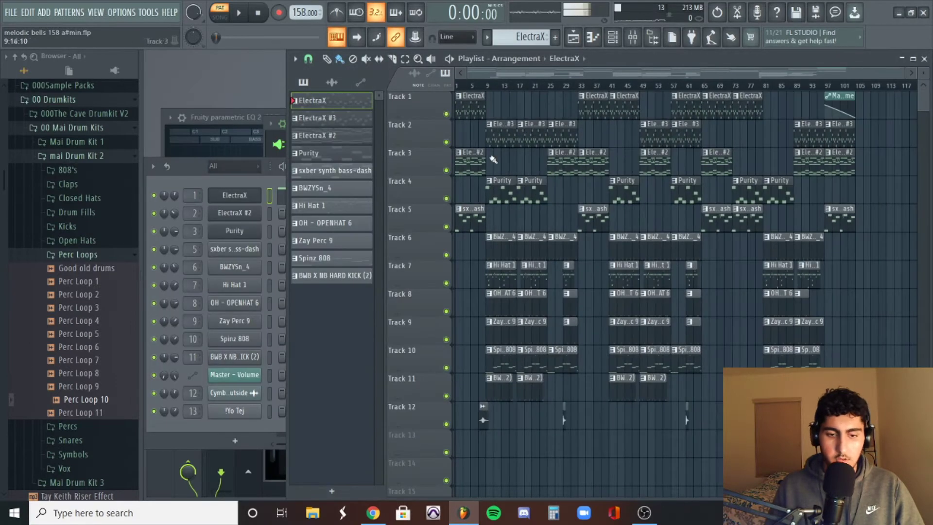
Open the ElectraX #3 pattern from track 2 in the piano roll and play it
scroll(493, 160, up, 5)
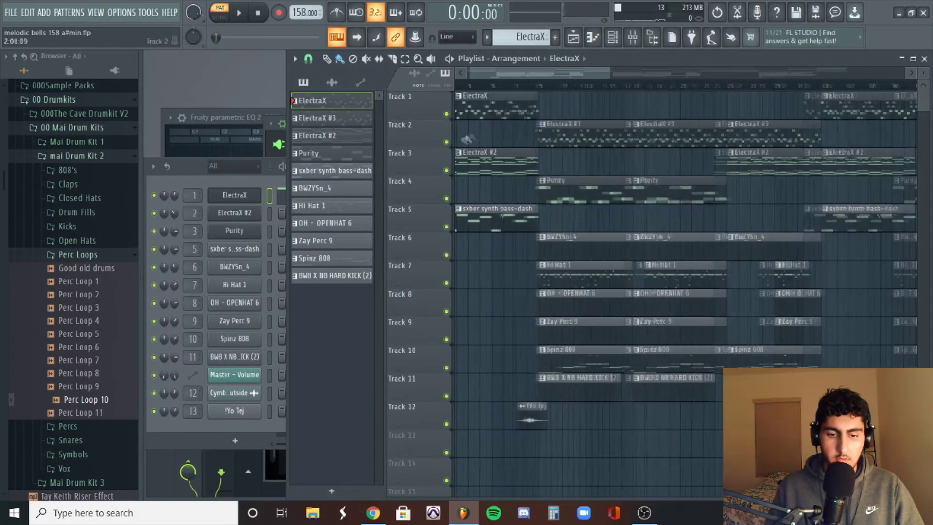
double_click(574, 140)
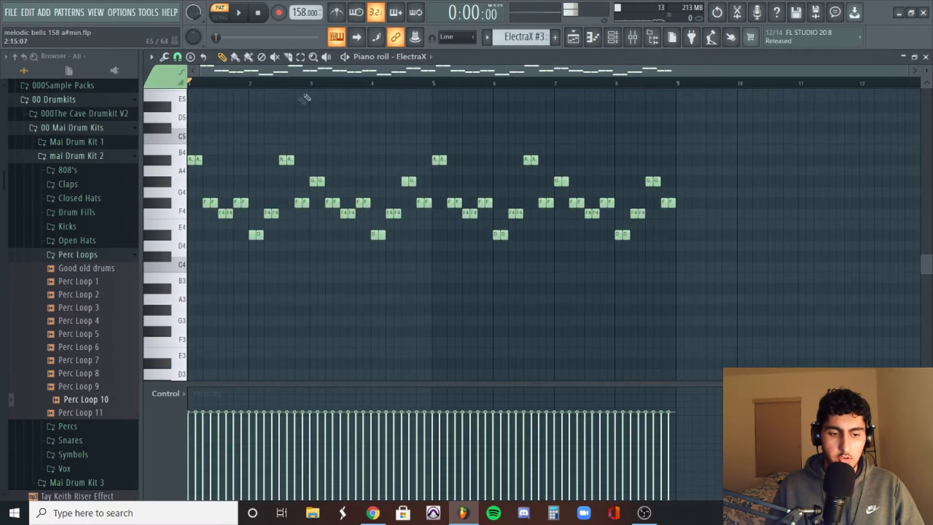
key(space)
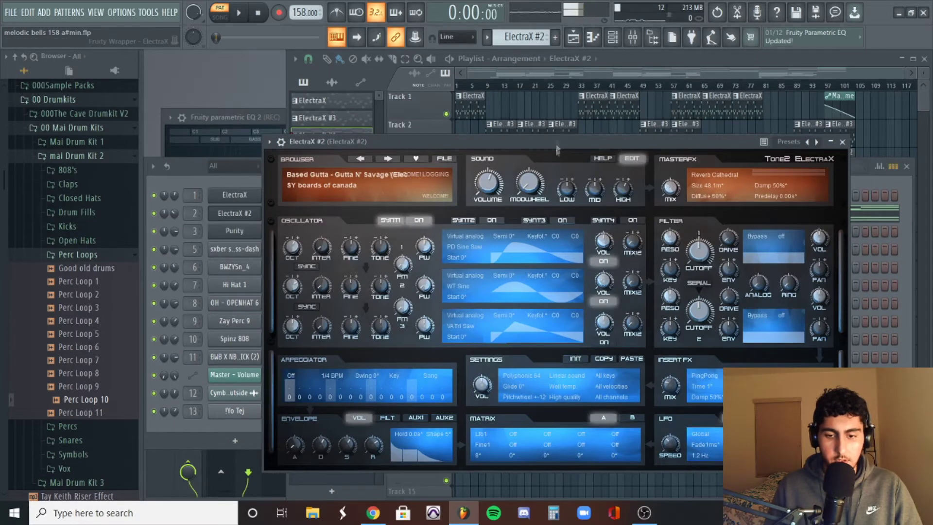
Open the ElectraX #2 chord pattern in the piano roll, play it back, and return to the playlist
click(546, 98)
key(F7)
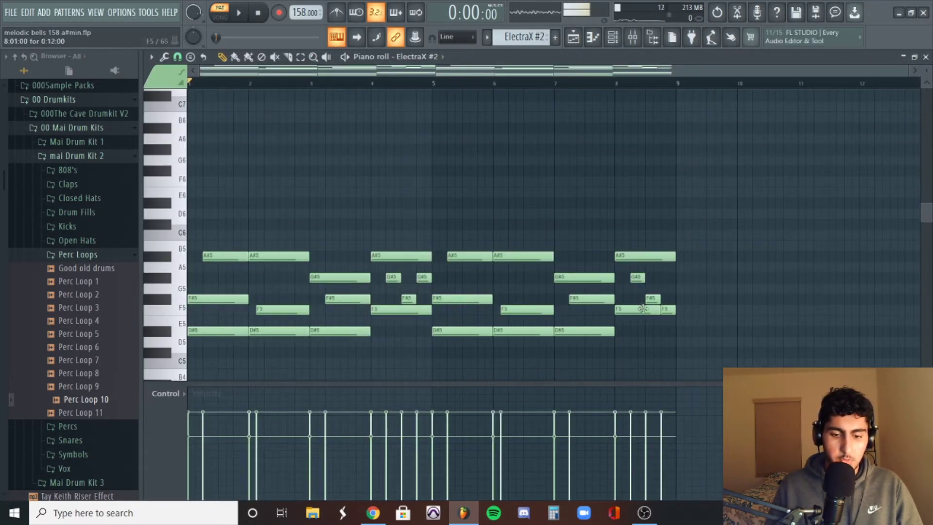
scroll(493, 257, down, 4)
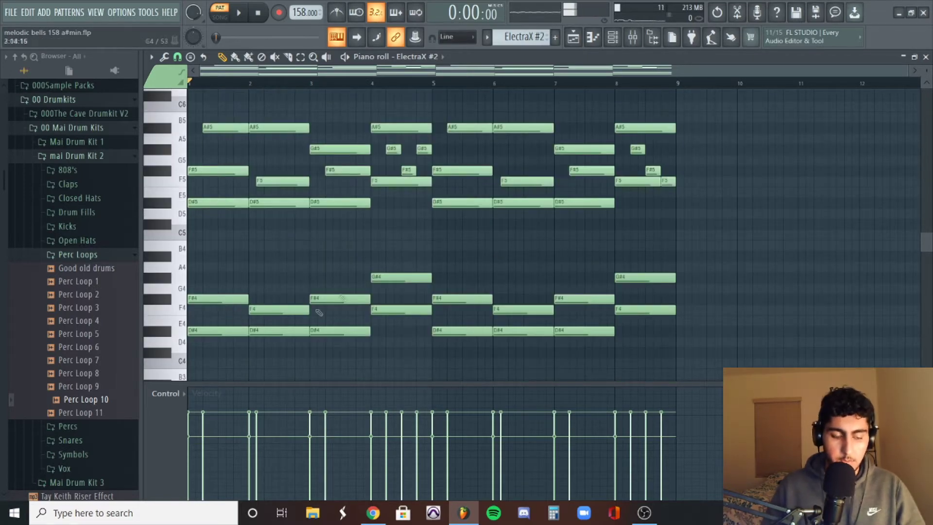
key(space)
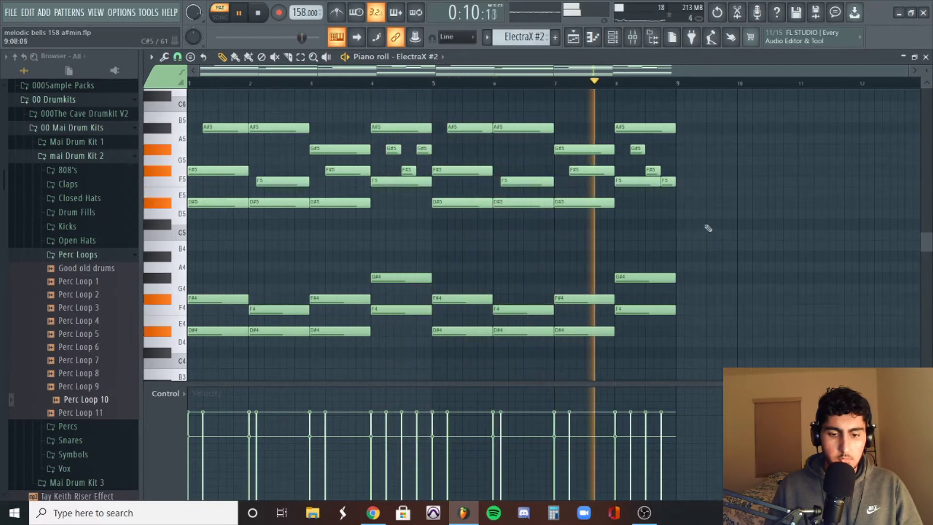
key(space)
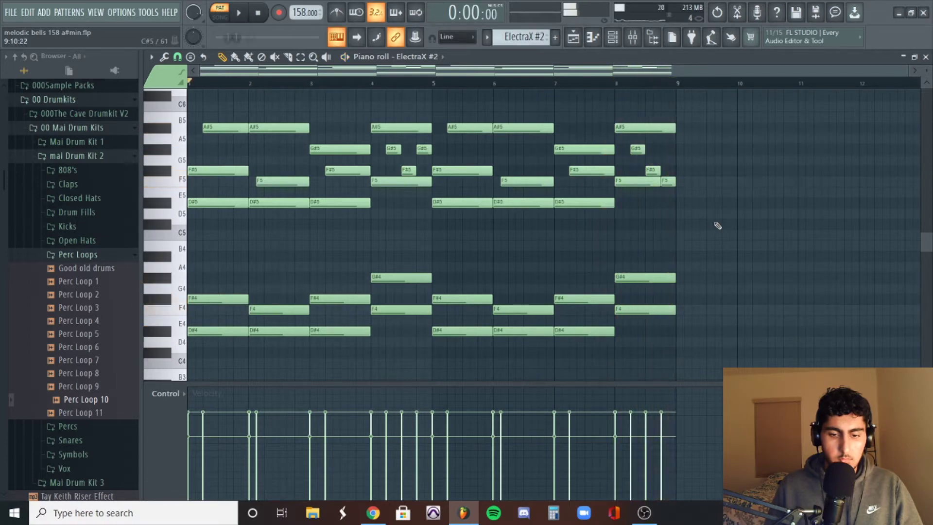
key(F7)
Solo tracks 3 and 1 in the playlist to hear the ElectraX #2 chords together with the ElectraX melody
scroll(453, 124, up, 3)
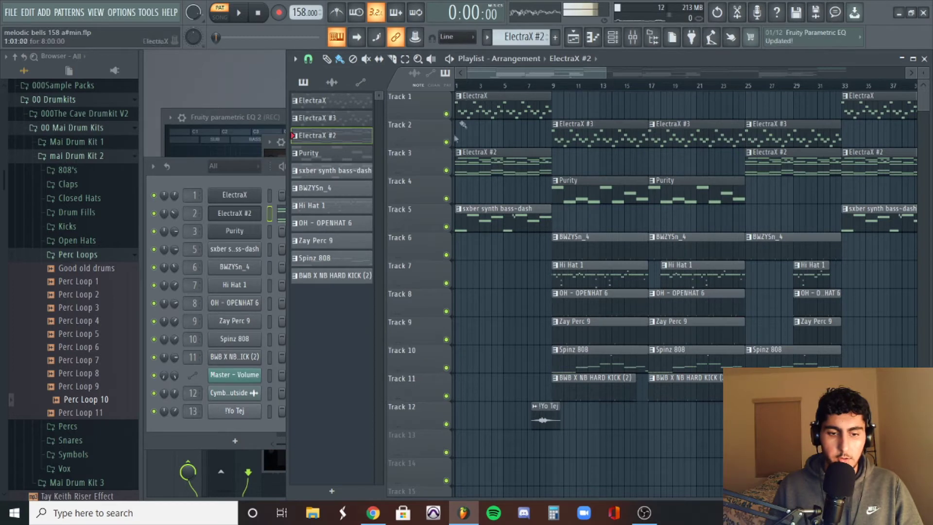
right_click(446, 170)
click(446, 114)
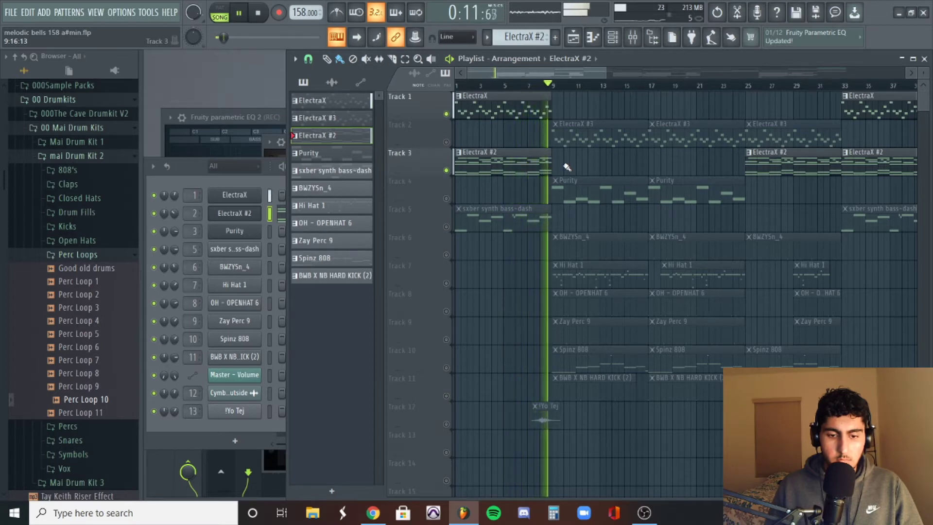
key(ctrl+s)
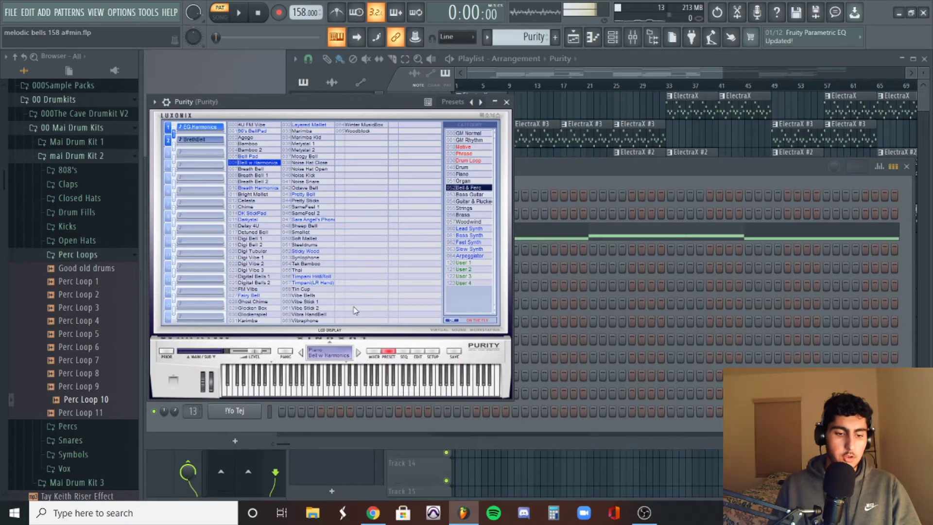
Close the Purity instrument and inspect the HalfTime, two Fruity parametric EQ 2 and Fruity Chorus effects on its mixer track
click(507, 102)
click(527, 237)
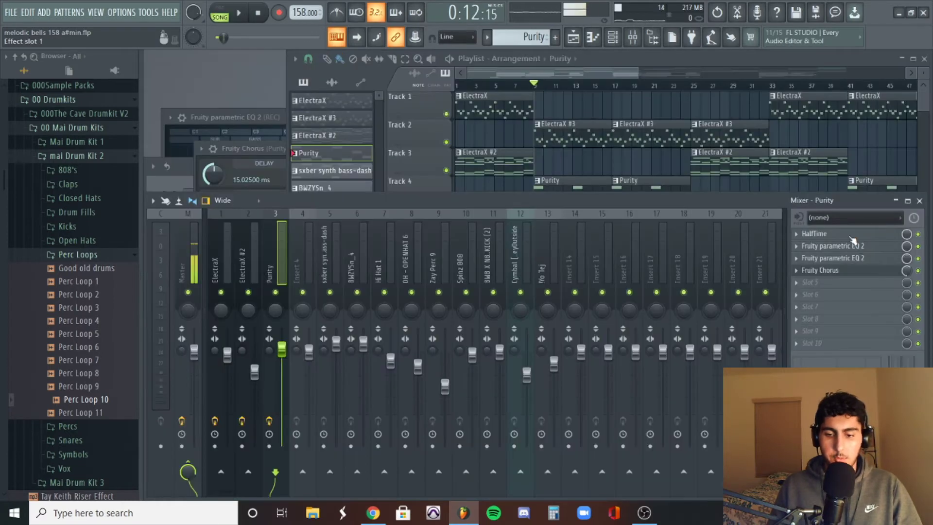
click(852, 237)
click(856, 246)
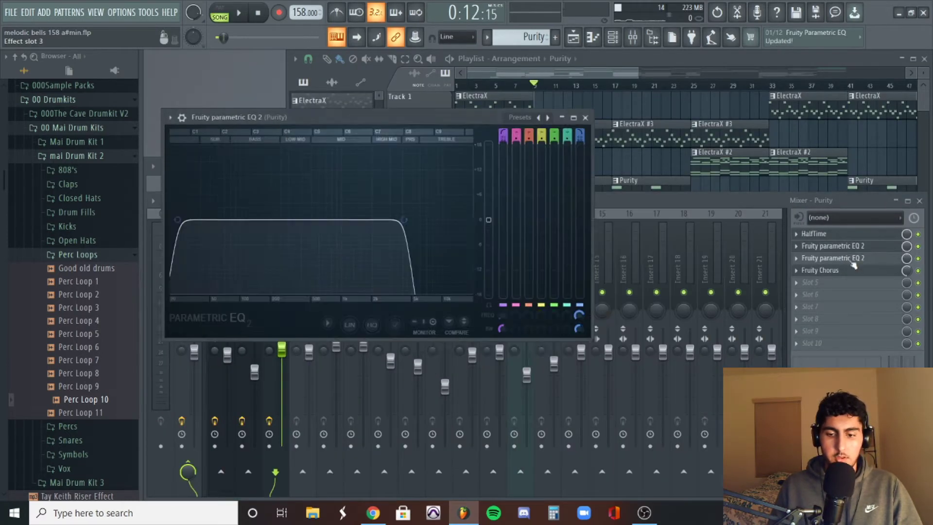
click(855, 259)
click(857, 271)
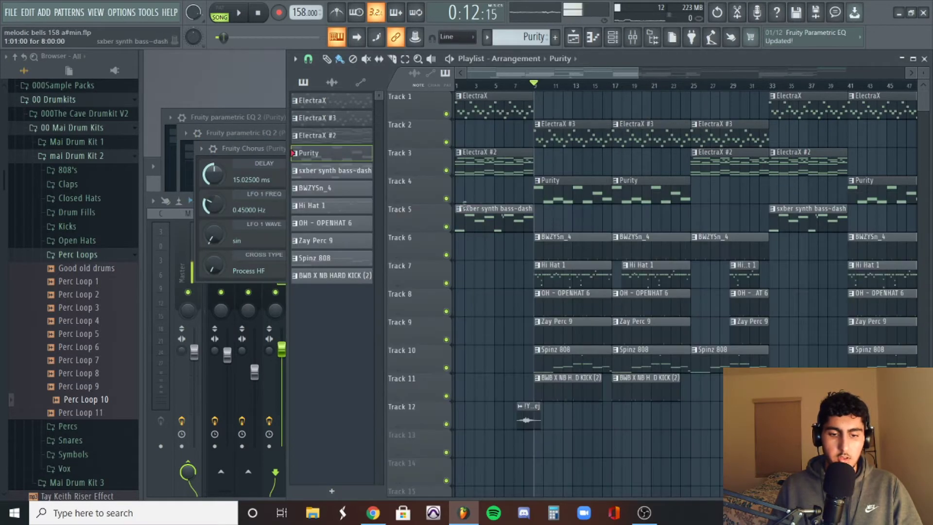
Solo track 4 in the playlist and play the Purity melody by itself
right_click(447, 198)
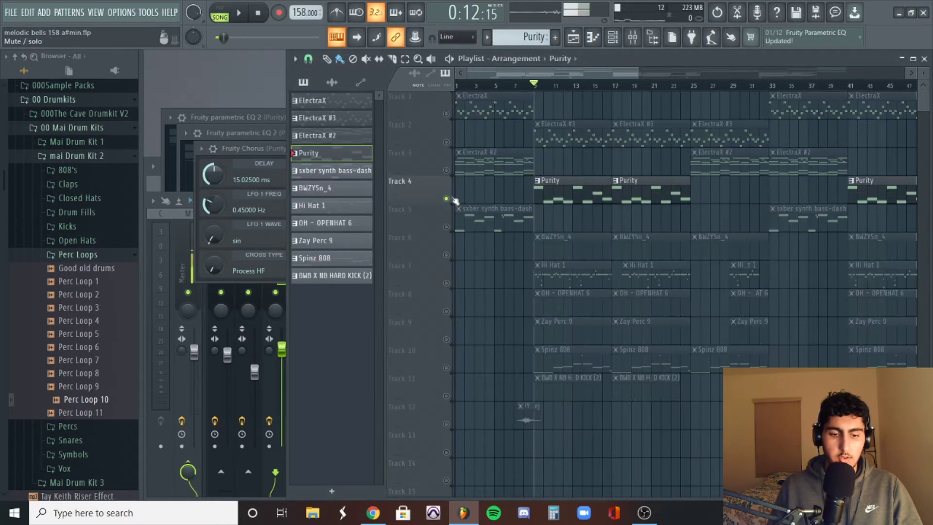
key(space)
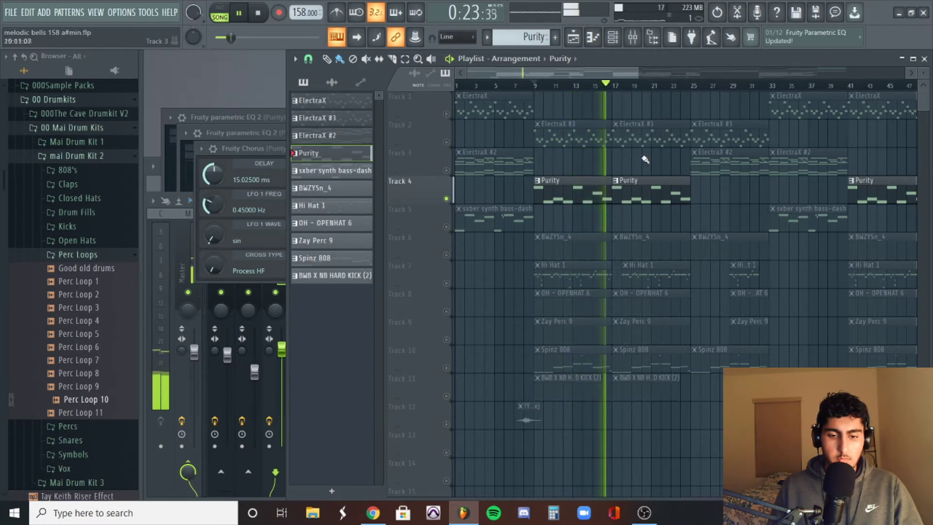
key(space)
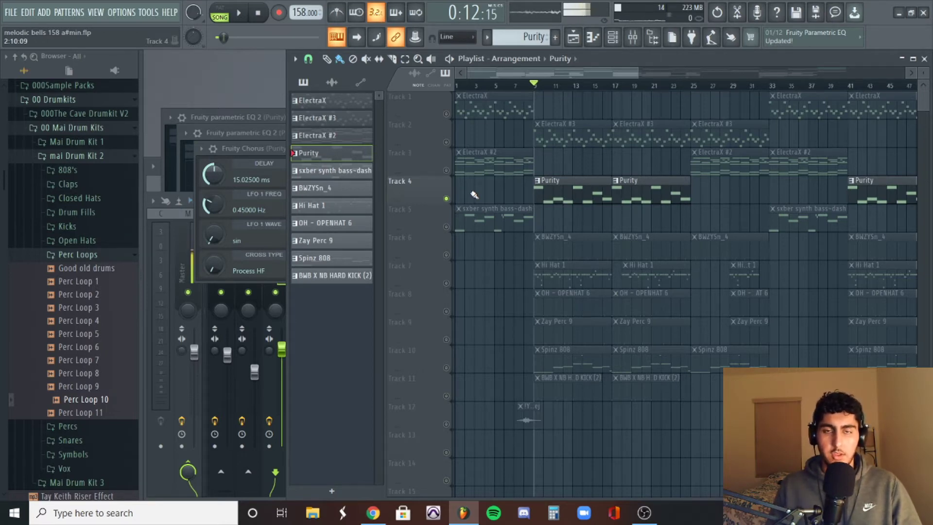
Unmute track 2 and play the ElectraX #3 pattern together with the Purity melody
click(447, 143)
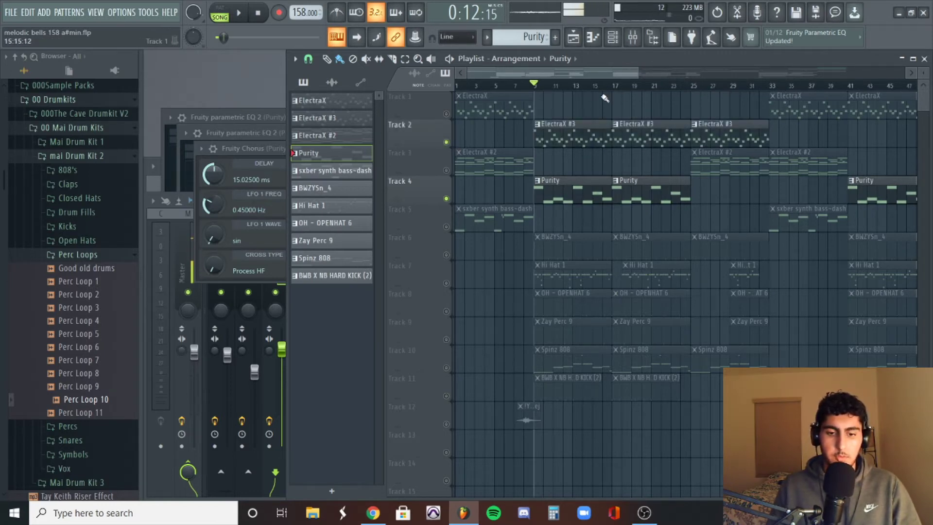
key(space)
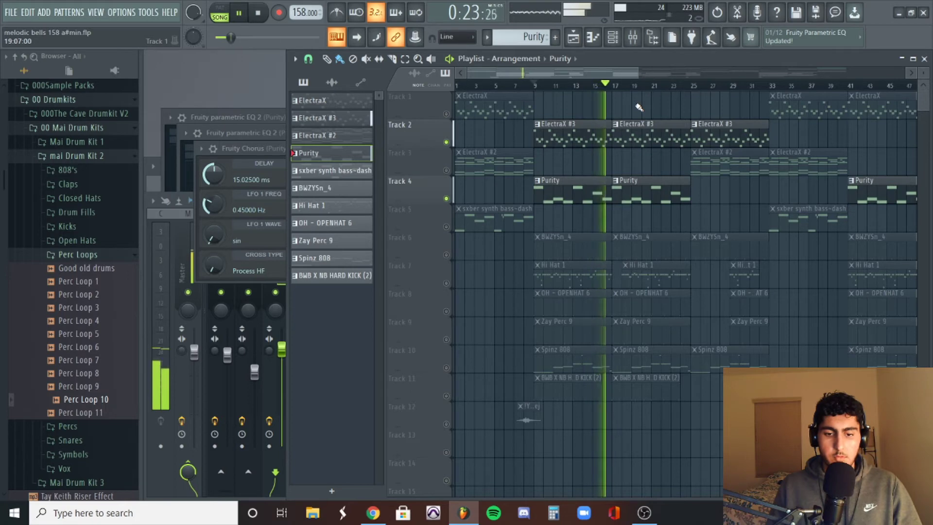
key(space)
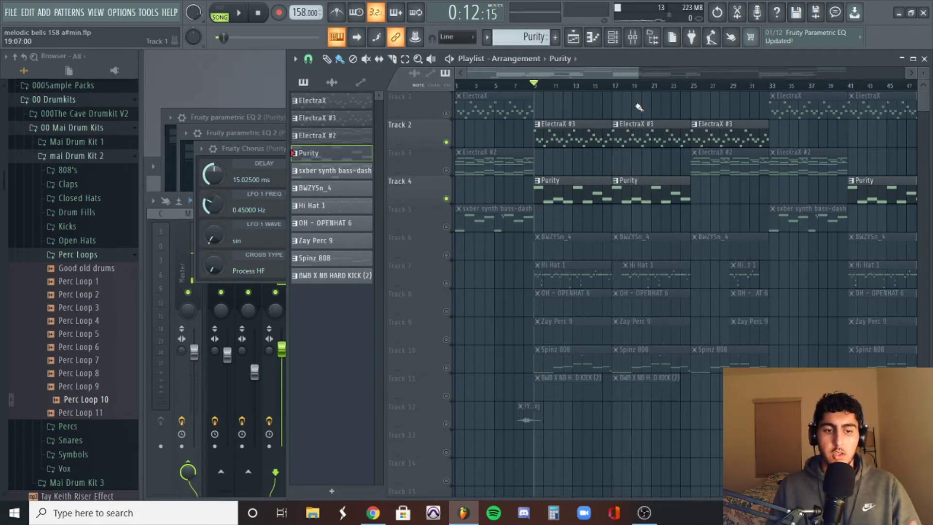
Open the sxber synth bass-dash pattern from track 5 in the piano roll and play it
scroll(639, 107, down, 5)
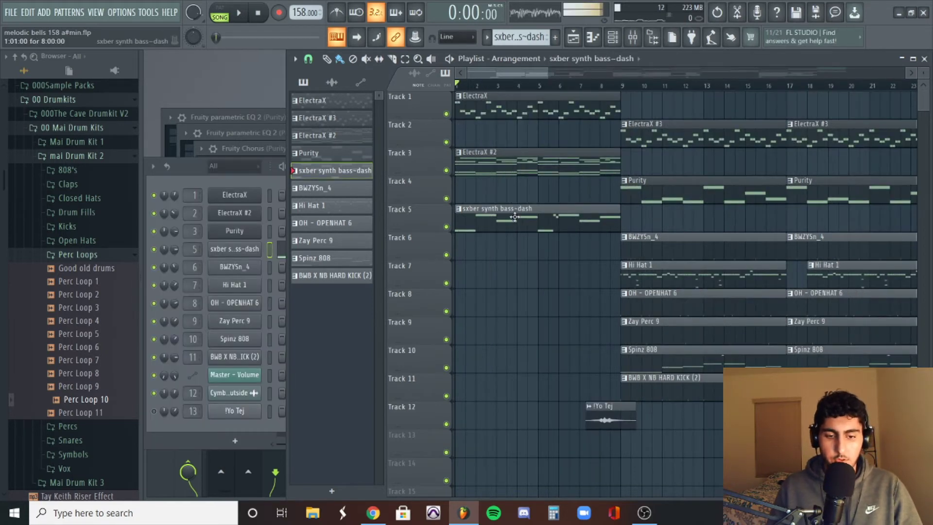
double_click(514, 217)
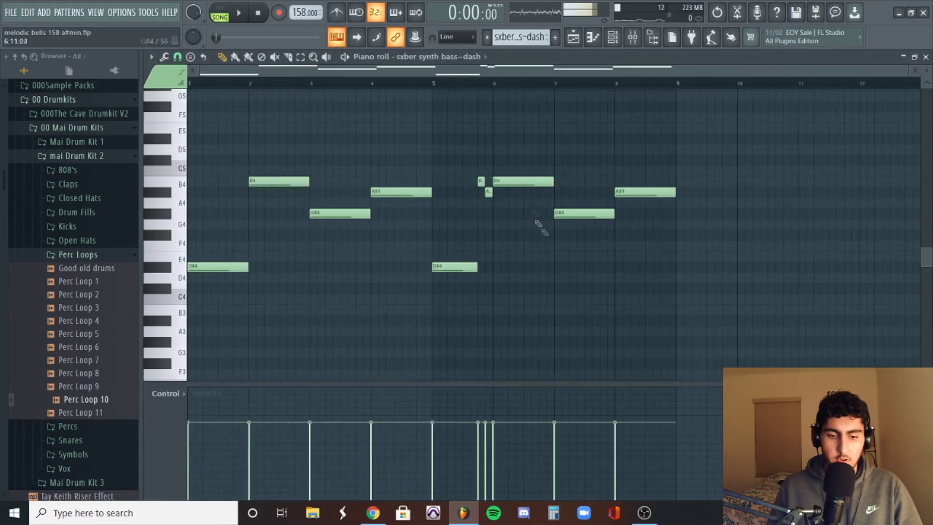
key(space)
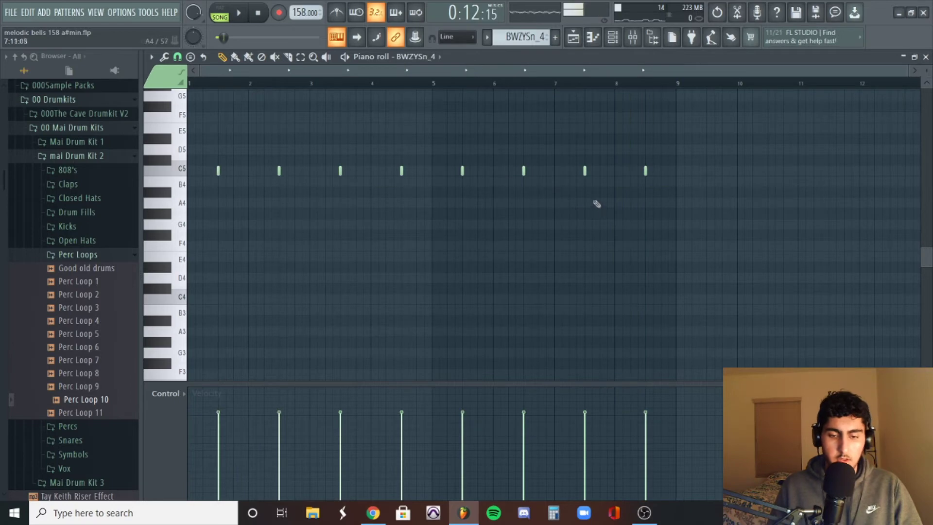
Play the BWZYSn_4 pattern while viewing its notes in the piano roll
scroll(617, 209, up, 3)
key(space)
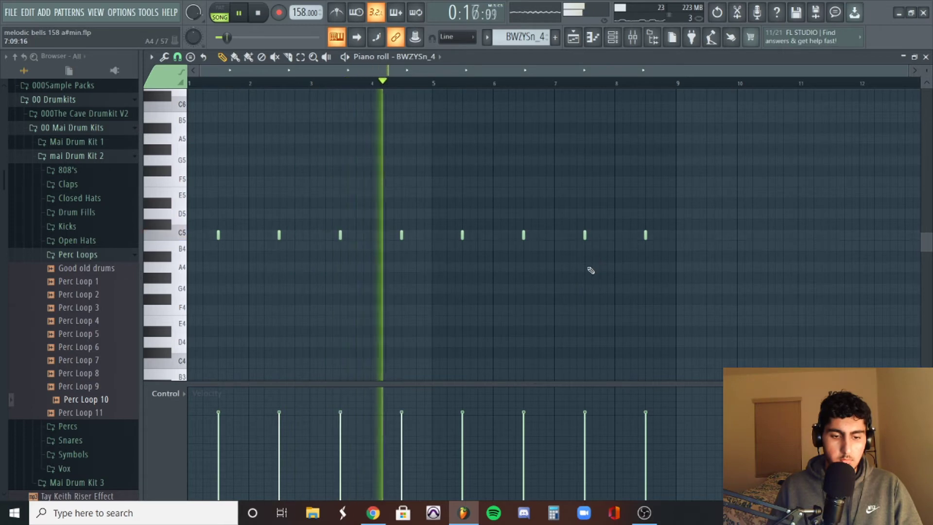
key(space)
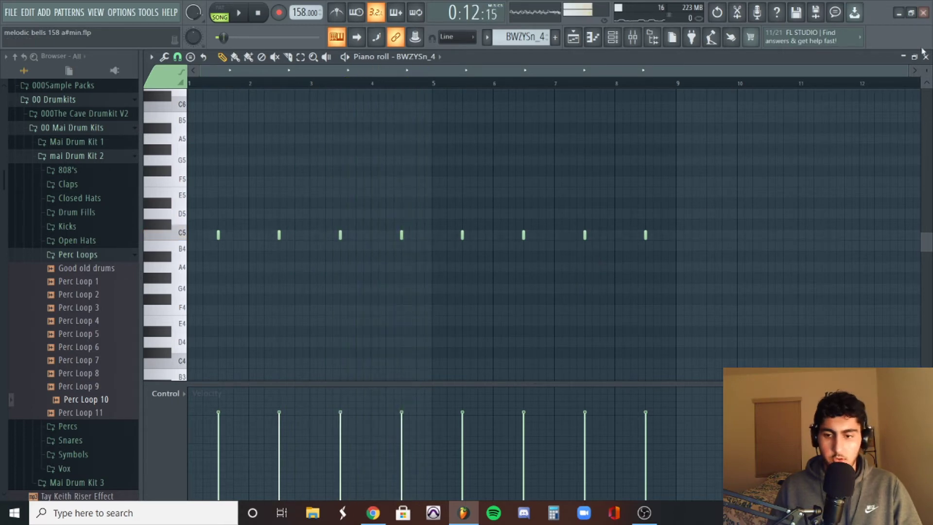
Return to the playlist and play BWZYSn_4 with the melodic tracks while tracks 7 and below stay muted
click(925, 57)
click(596, 127)
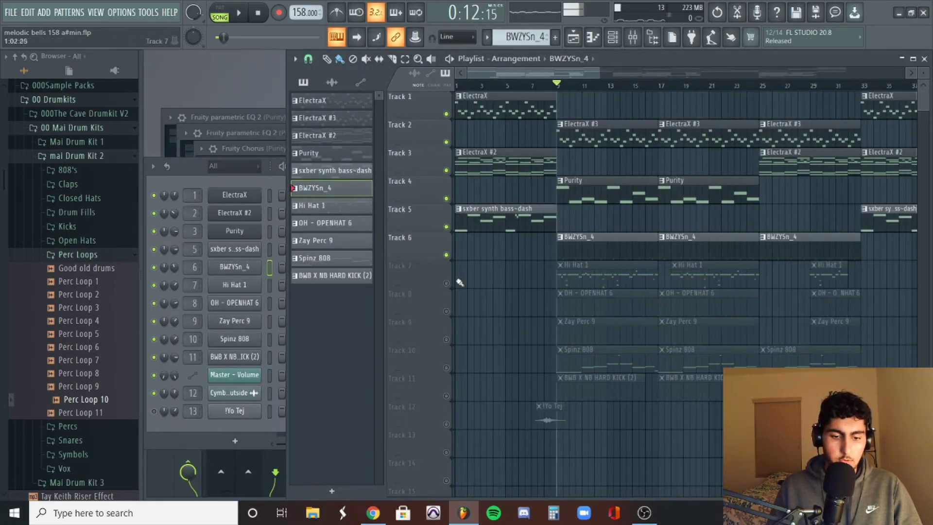
key(space)
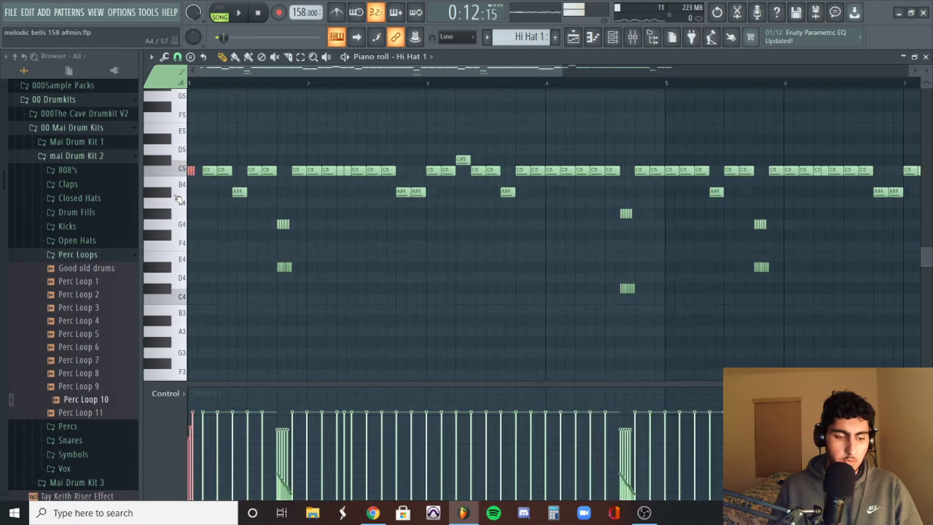
Examine the Hi Hat 1 rolls in the piano roll and select the higher roll in bar 4
scroll(189, 192, up, 3)
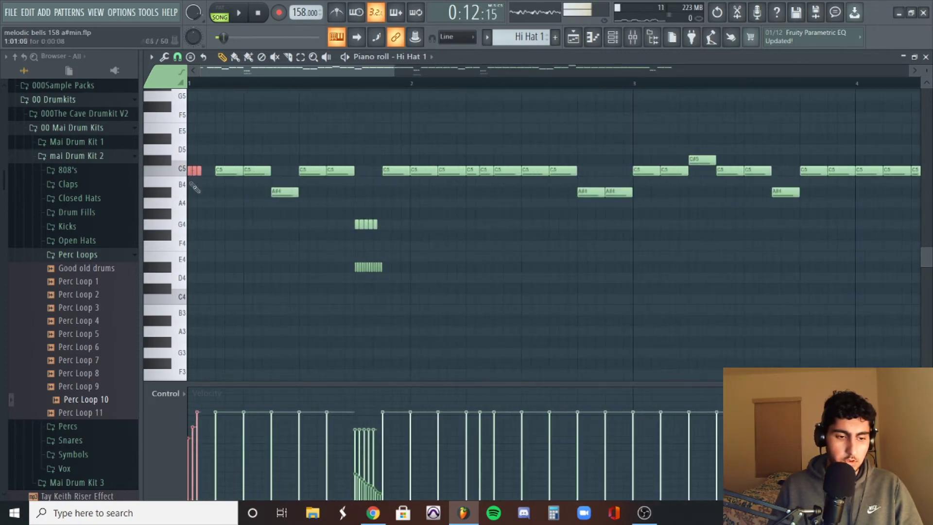
scroll(403, 259, down, 3)
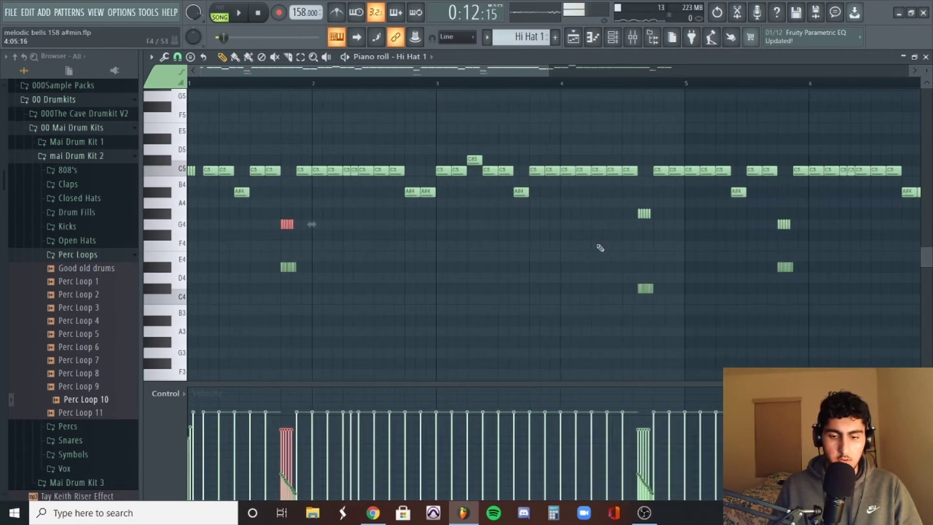
drag(671, 200, 590, 234)
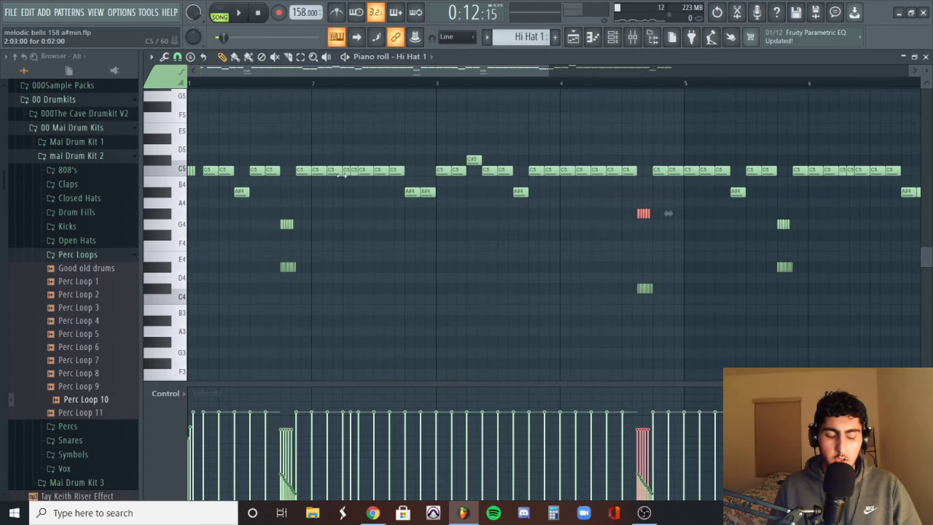
Check the piano roll's snap divisions and examine how the Hi Hat 1 rolls in the first bar are spaced
click(178, 58)
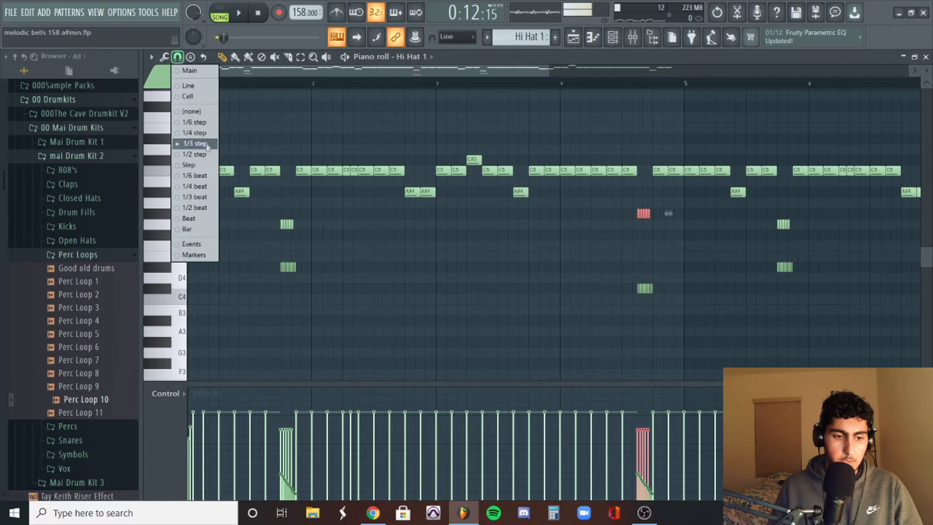
click(289, 130)
scroll(191, 153, up, 5)
drag(251, 74, 209, 74)
scroll(181, 153, up, 1)
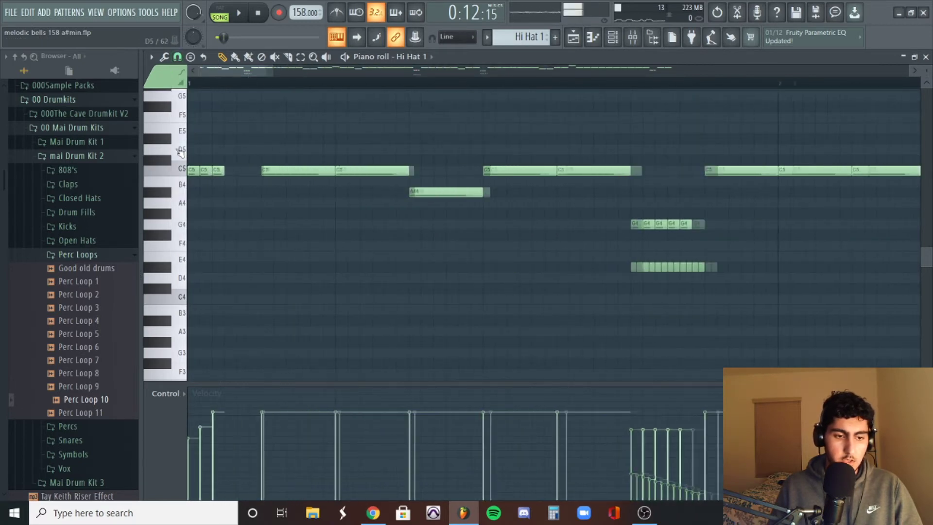
scroll(180, 153, up, 2)
scroll(393, 227, down, 3)
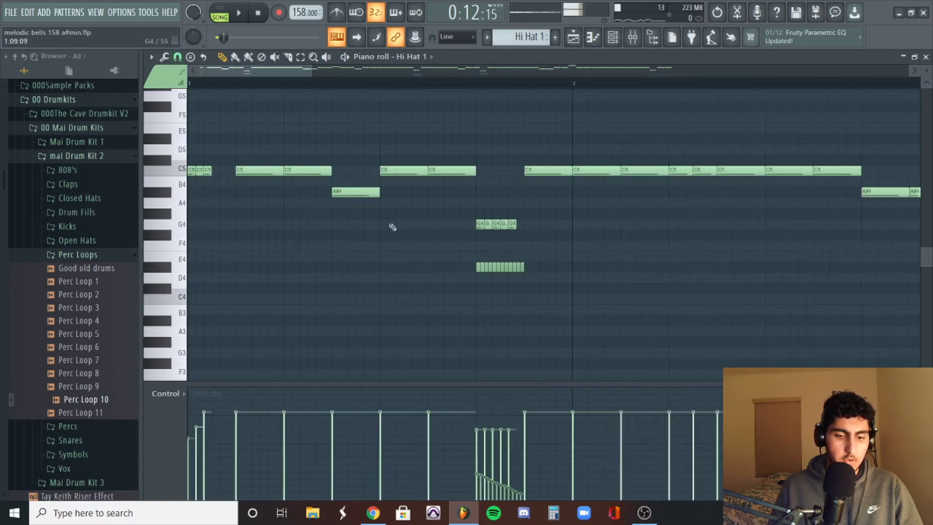
scroll(534, 238, down, 3)
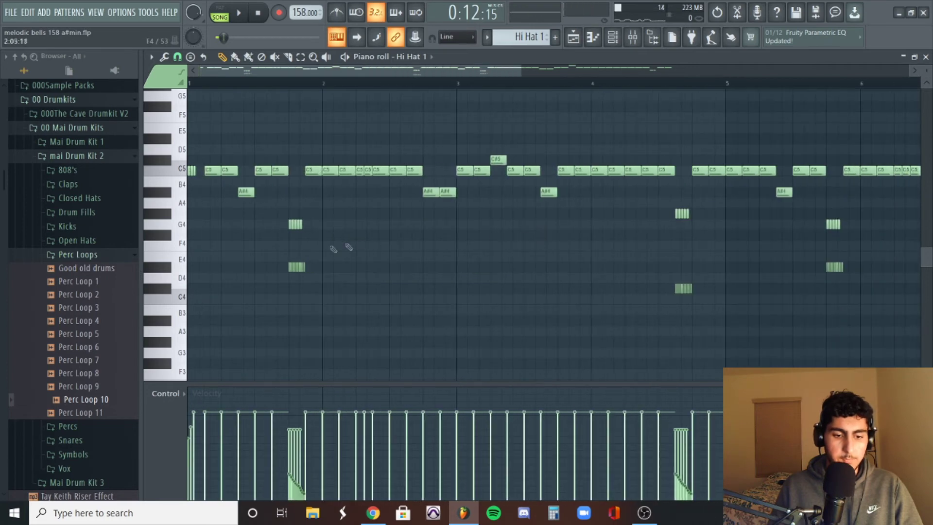
Set the piano roll's snap to Line and review the whole Hi Hat 1 pattern
scroll(273, 258, up, 2)
scroll(343, 265, up, 2)
click(178, 57)
click(195, 78)
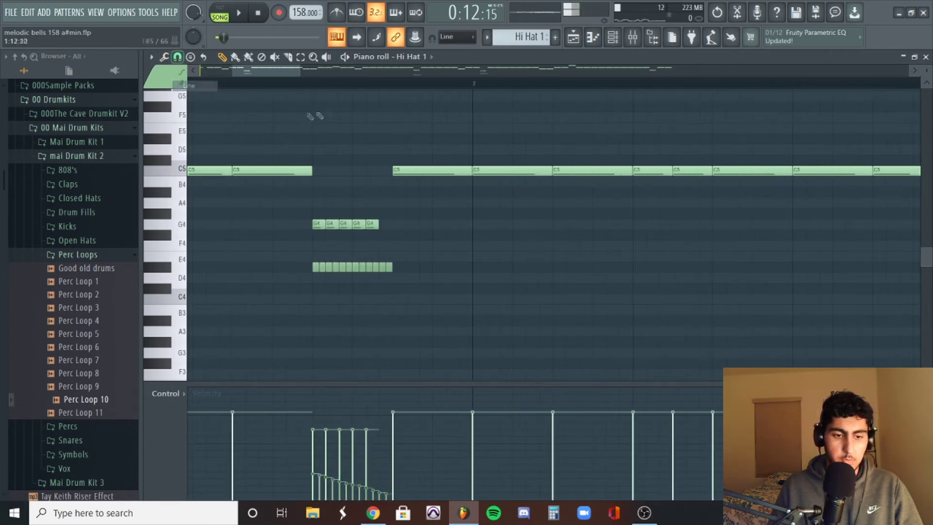
scroll(347, 125, down, 8)
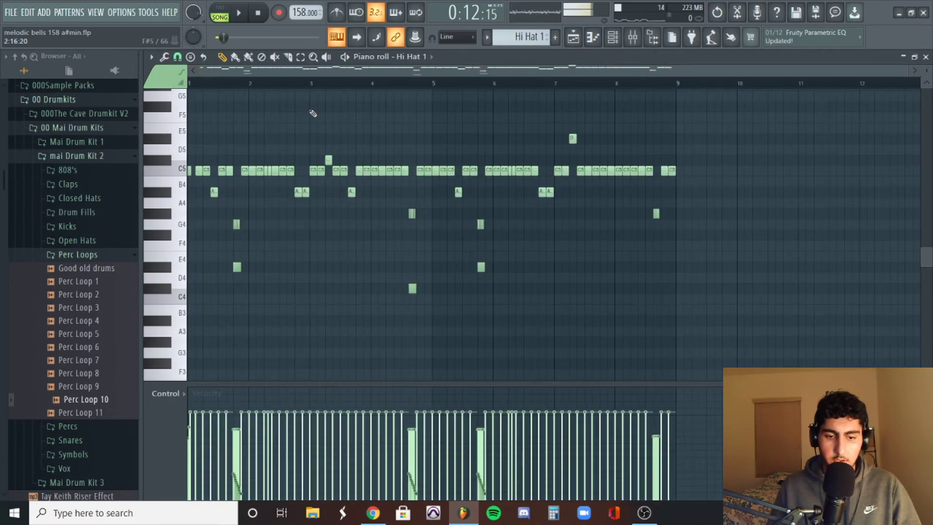
Open the OH - OPENHAT 6 pattern from track 8 in the piano roll and play it with the arrangement
scroll(246, 88, up, 5)
scroll(246, 91, down, 5)
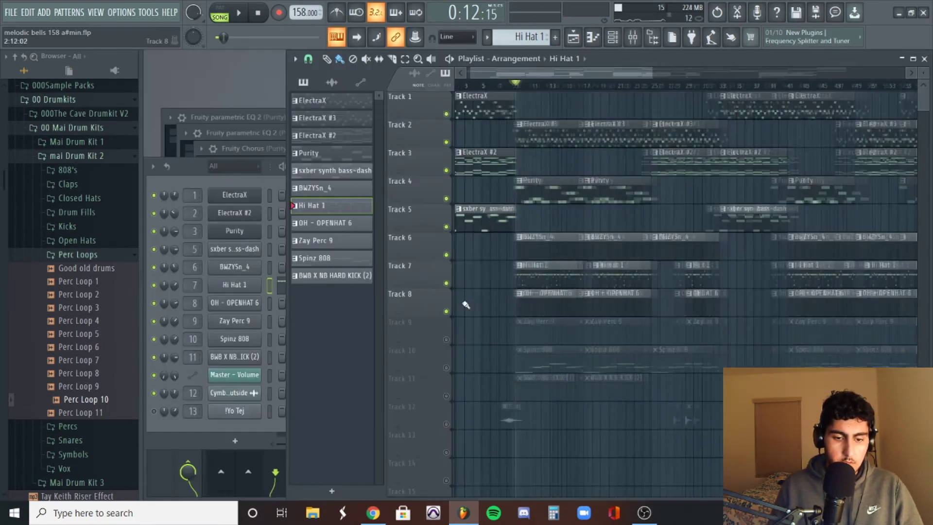
double_click(562, 306)
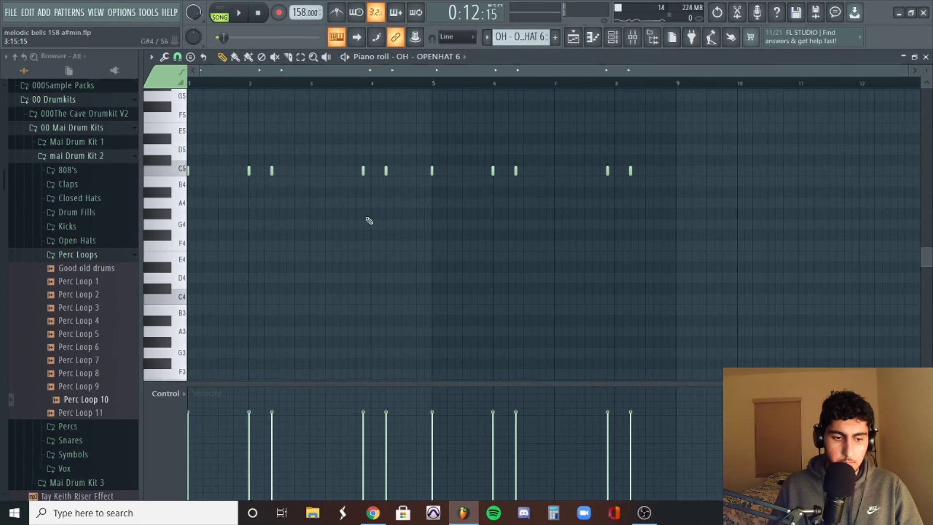
scroll(340, 189, down, 3)
key(space)
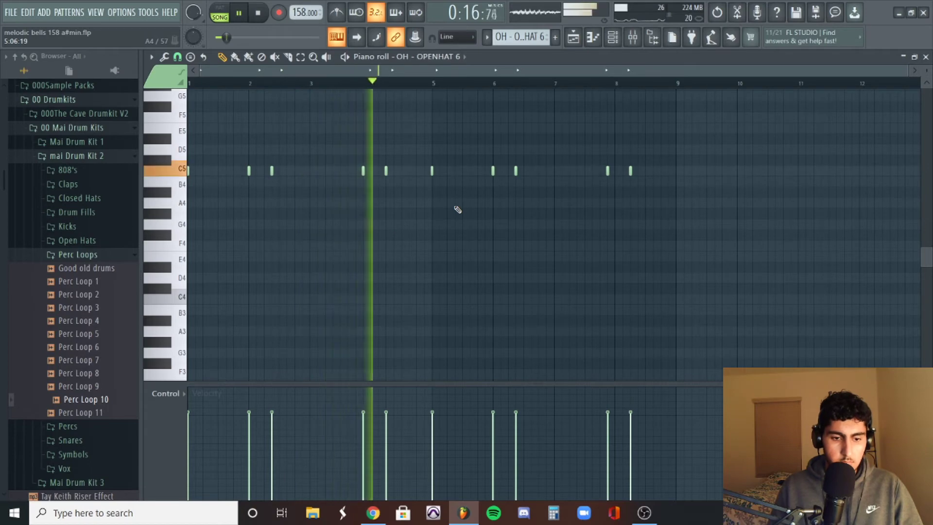
key(space)
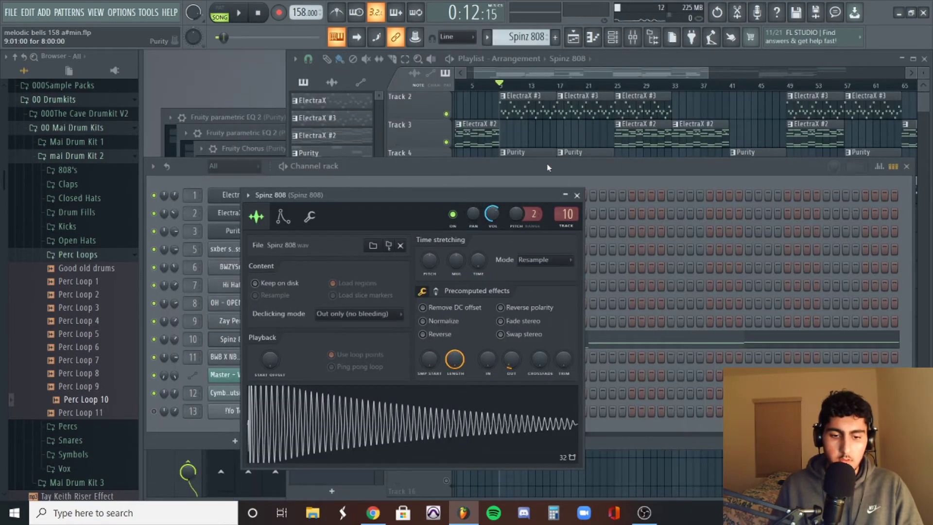
Check both pages of the Spinz 808 sampler's precomputed effects and play its 808 notes in the piano roll
click(435, 291)
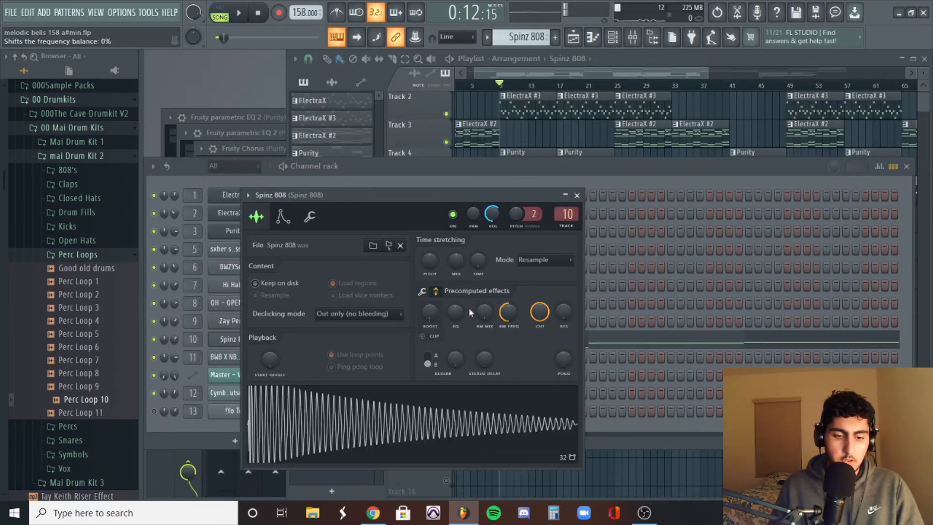
click(422, 290)
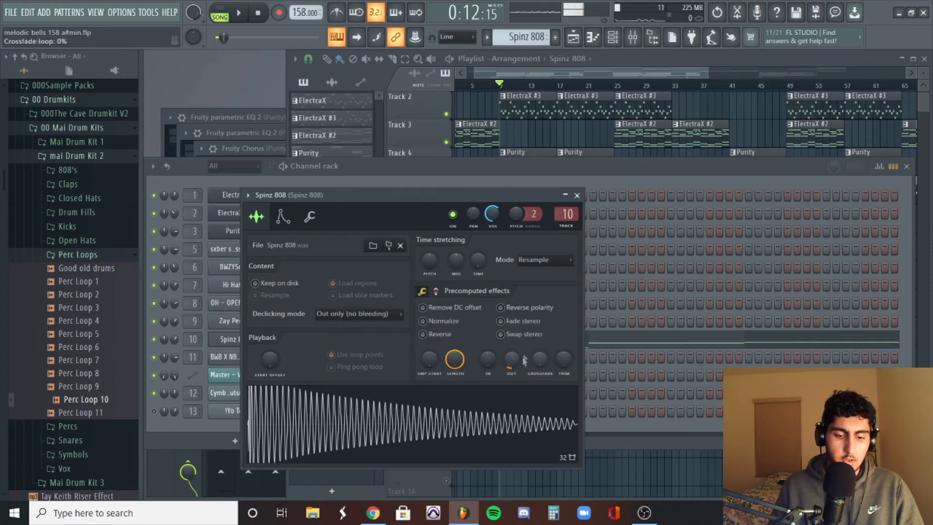
click(627, 346)
scroll(402, 250, up, 1)
scroll(386, 193, down, 1)
scroll(287, 157, up, 2)
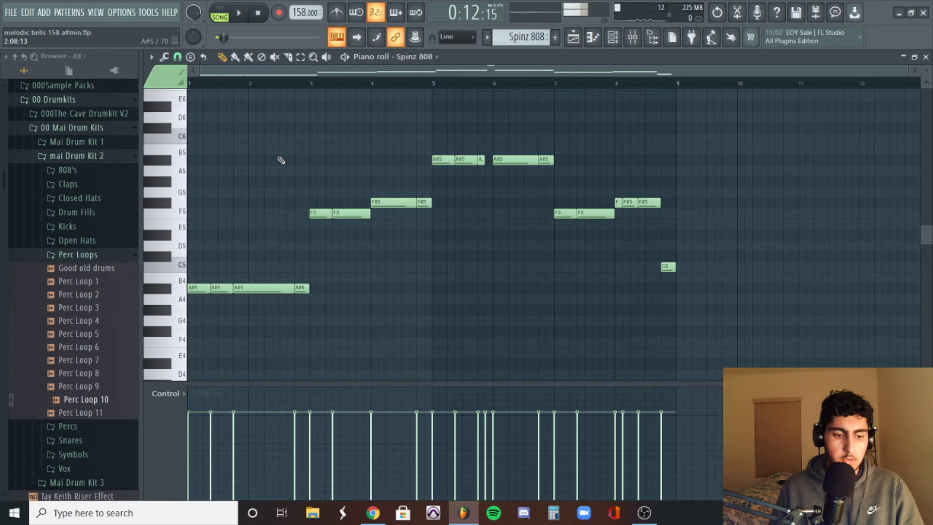
key(space)
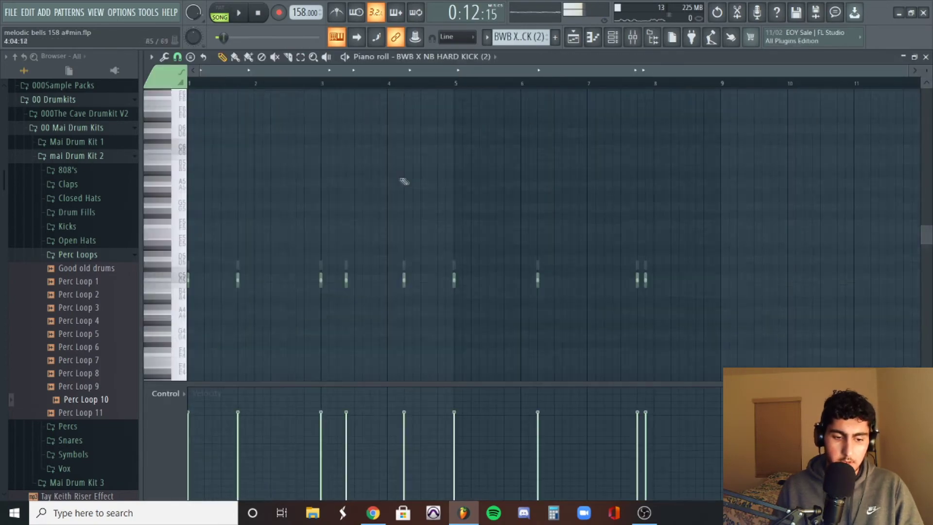
Examine the BWB X NB HARD KICK (2) pattern in the piano roll and play it twice from its start
scroll(404, 182, down, 2)
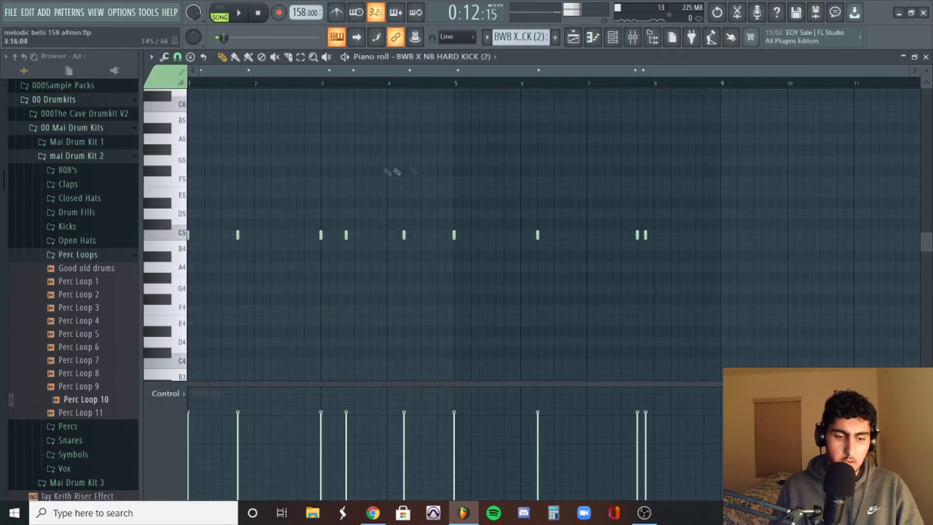
key(space)
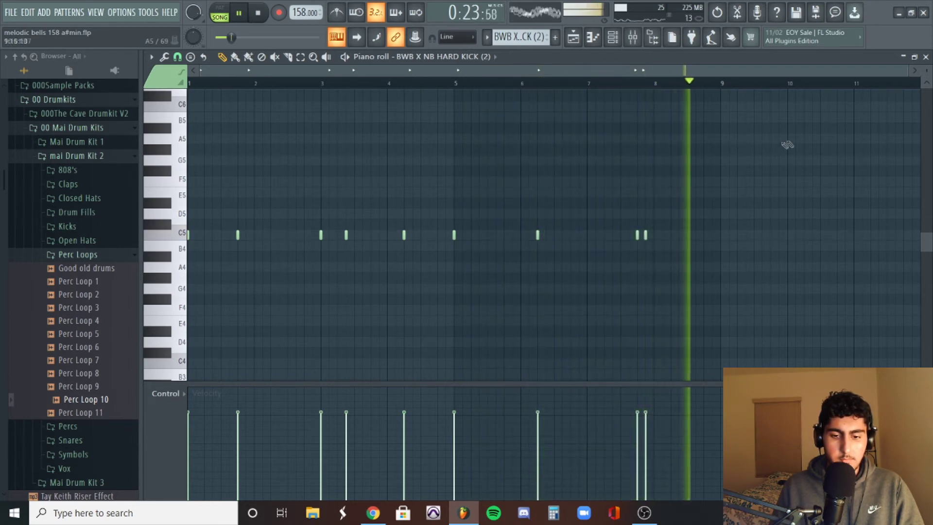
key(space)
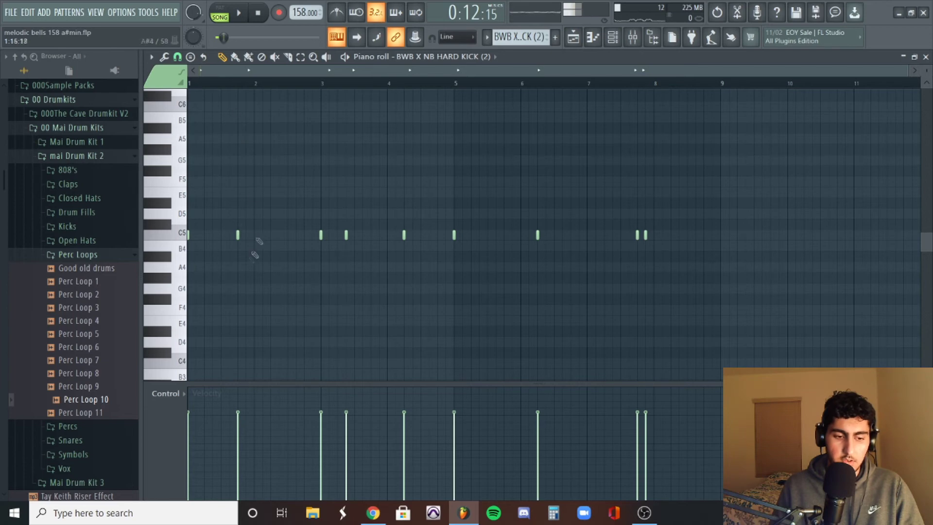
key(space)
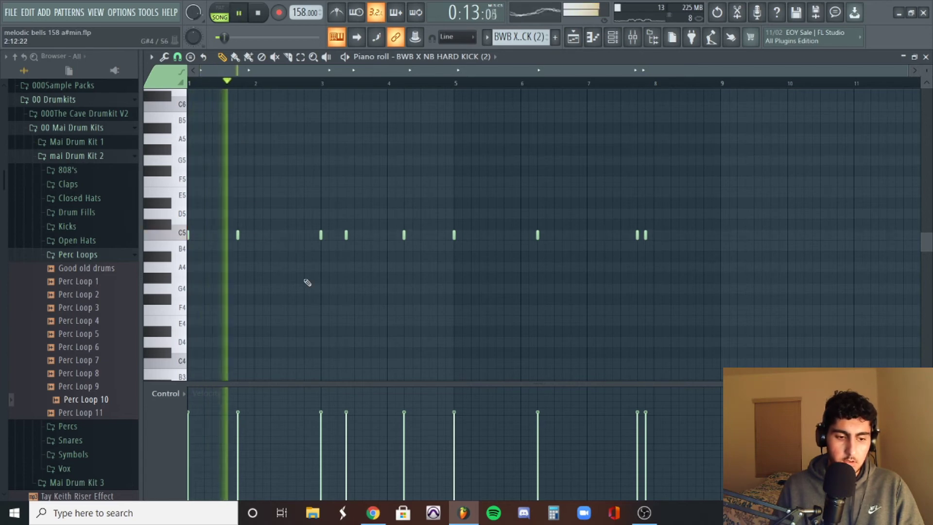